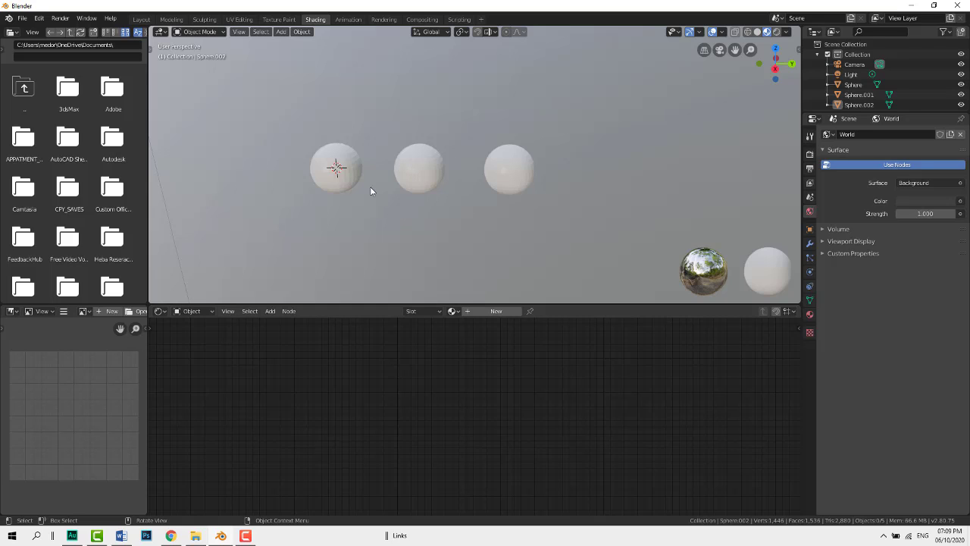
Step: Add a new material to the sphere at the 3D cursor
click(345, 164)
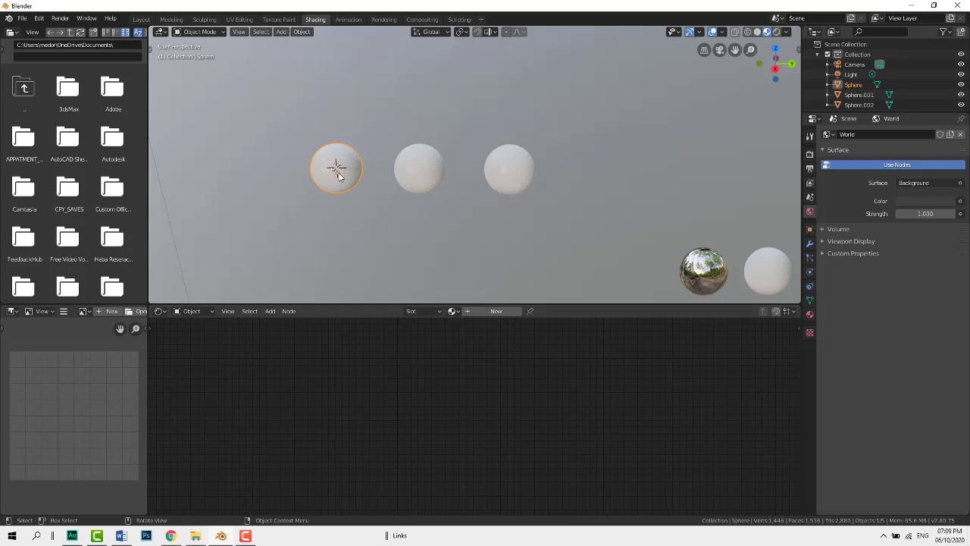
click(810, 315)
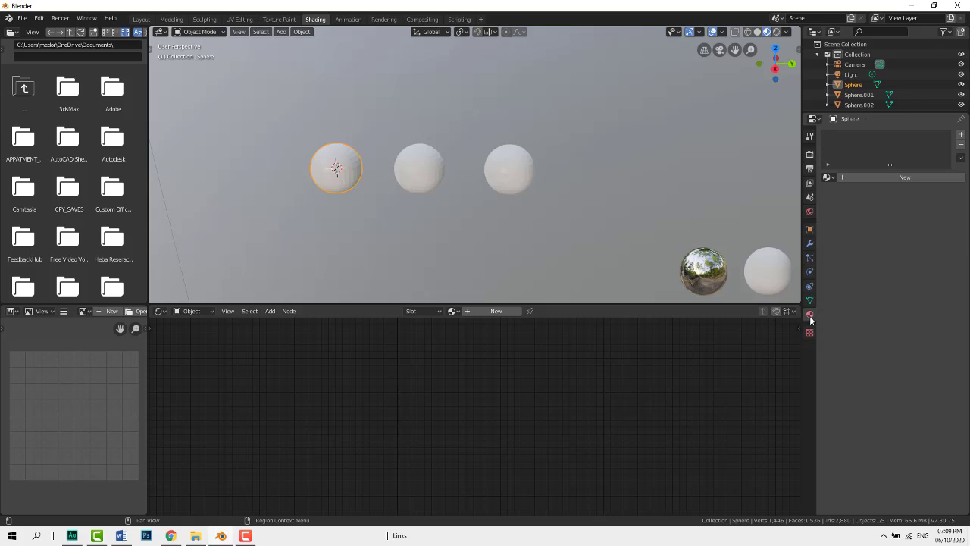
click(893, 178)
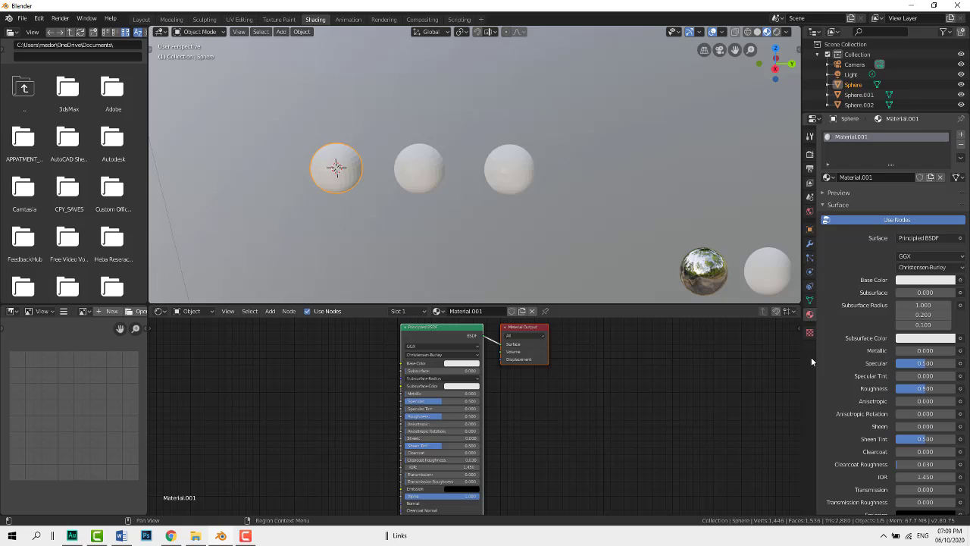
Step: Load the Cycles Materials library in Material Library VX
scroll(833, 370, down, 3)
scroll(834, 391, down, 7)
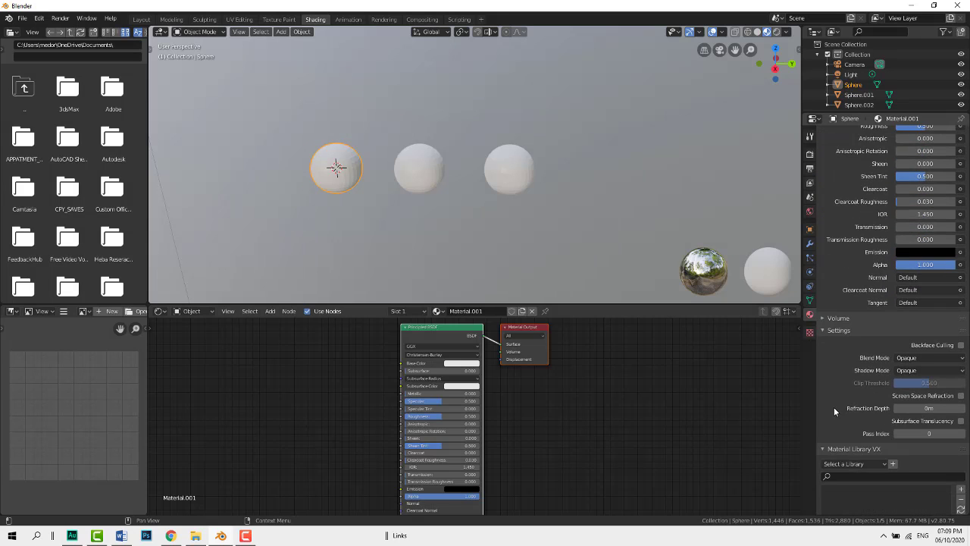
scroll(829, 394, down, 1)
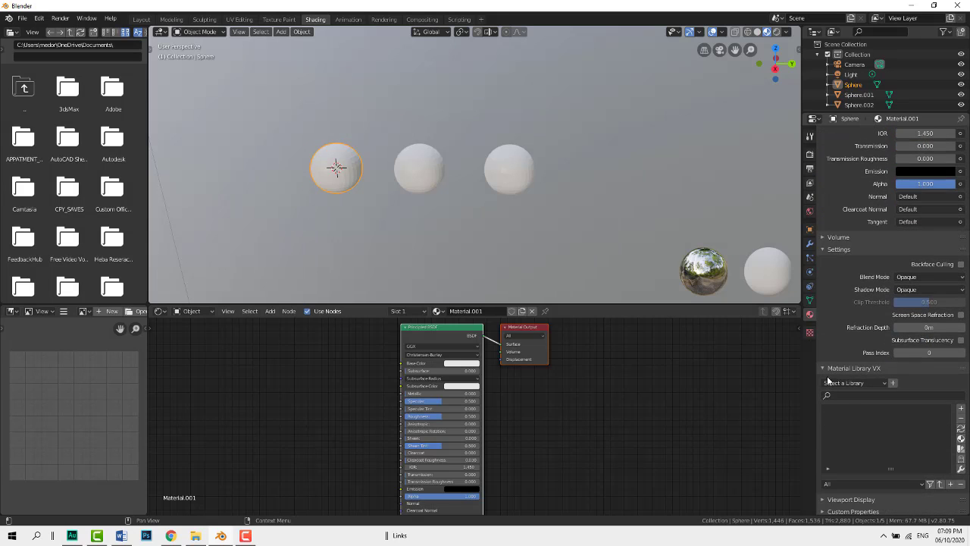
click(885, 383)
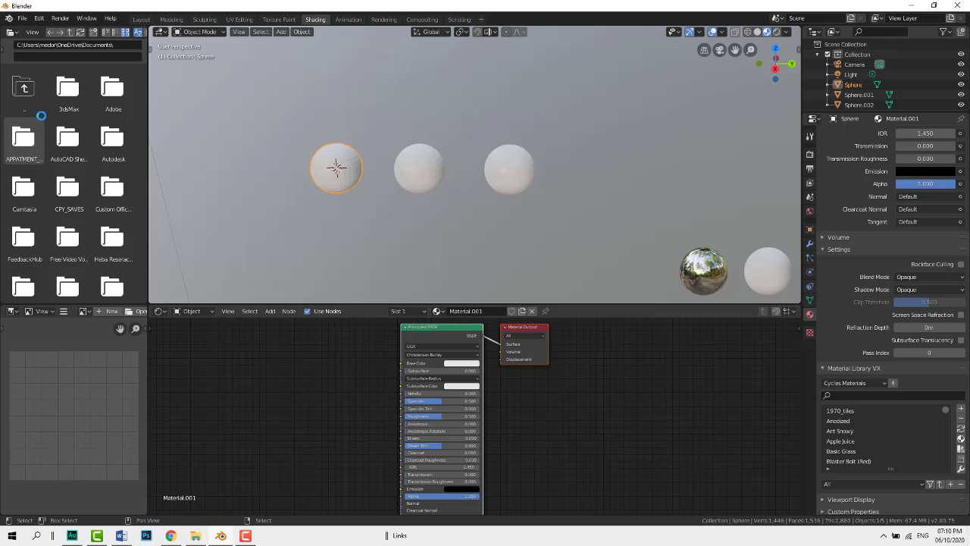
Step: Search the add-ons in the preferences for "lib" to check the Material Library add-on, and return to the scene
click(39, 17)
click(53, 153)
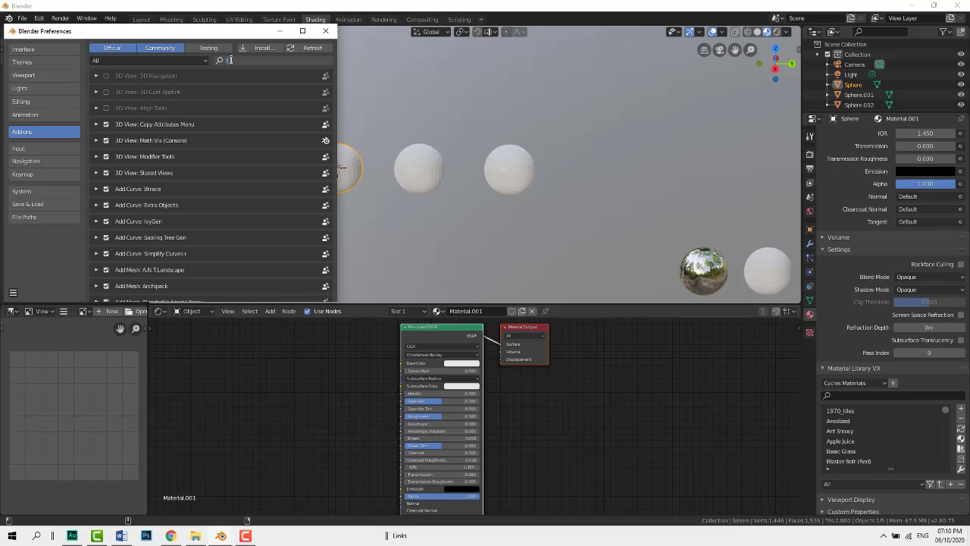
text(library)
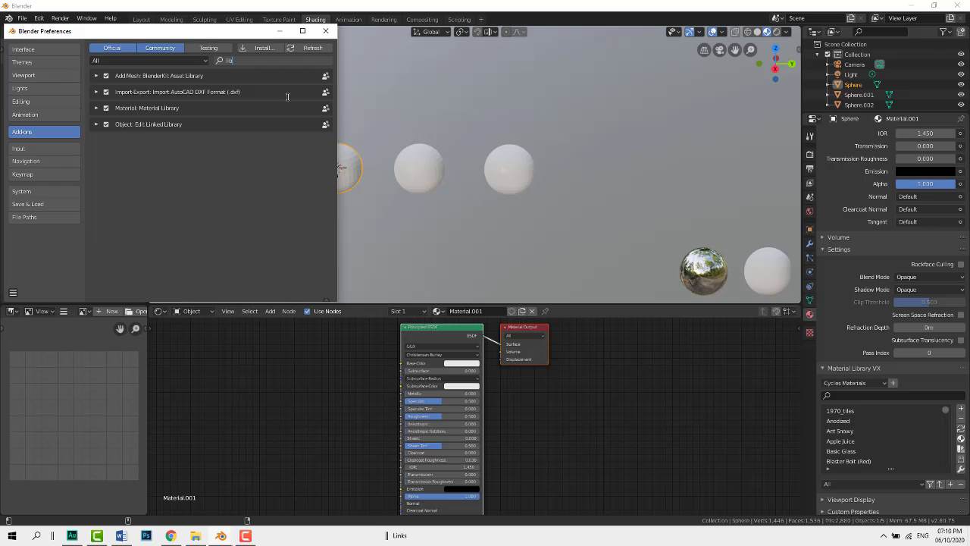
click(798, 91)
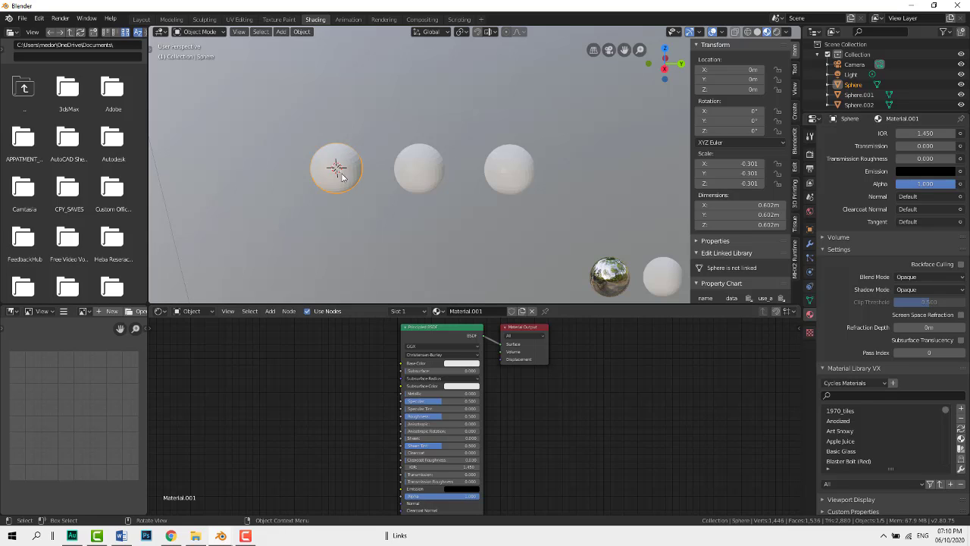
Step: Search the Cycles Materials library for "brick"
click(873, 394)
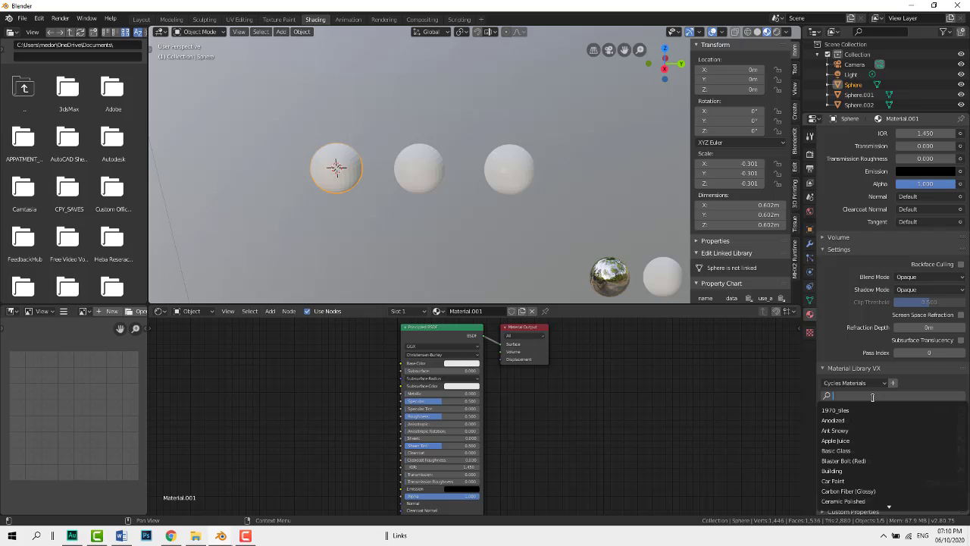
text(brick)
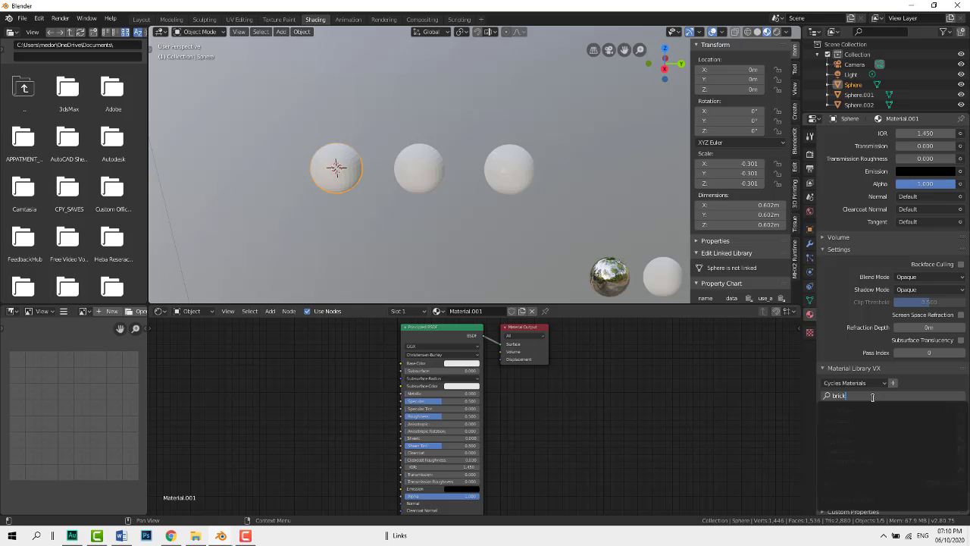
key(Escape)
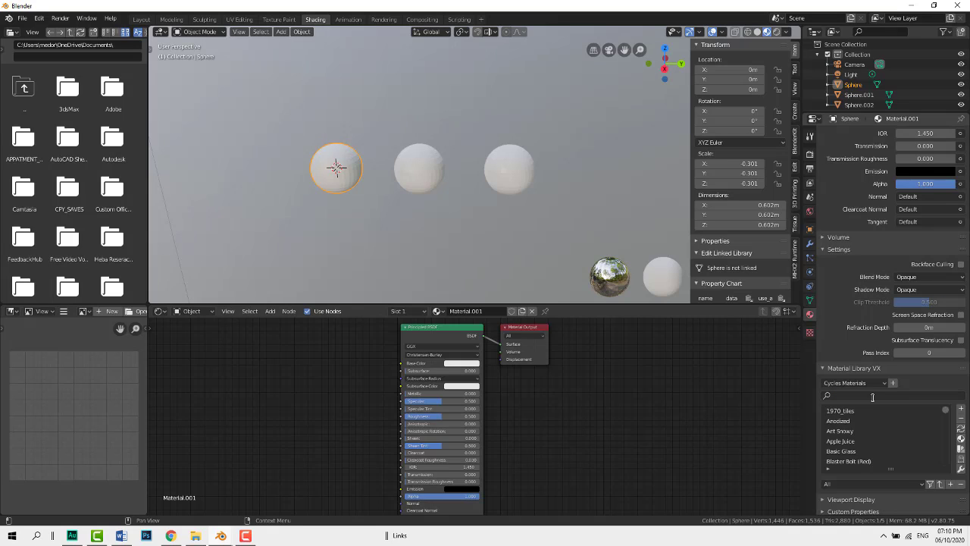
Step: Browse the names of the materials available in the Cycles Materials library
click(868, 395)
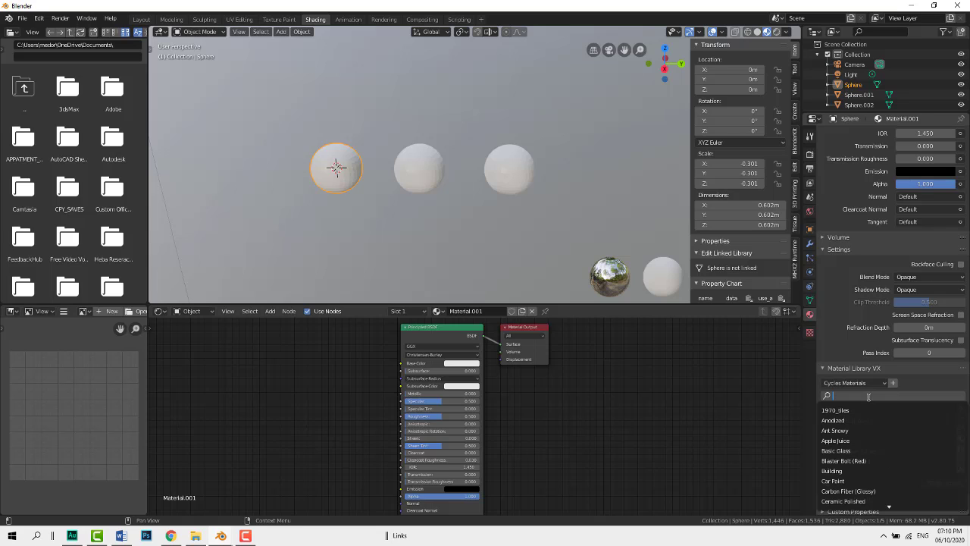
key(Down)
key(Down)
key(Down)
key(Down)
key(Down)
key(Down)
key(Down)
key(Down)
key(Down)
key(Down)
key(Down)
key(Down)
key(Down)
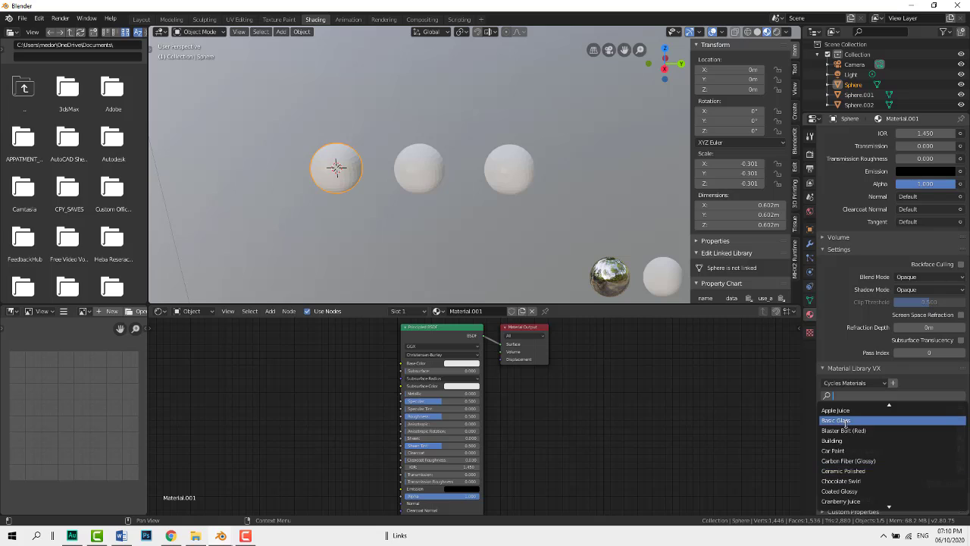
key(Escape)
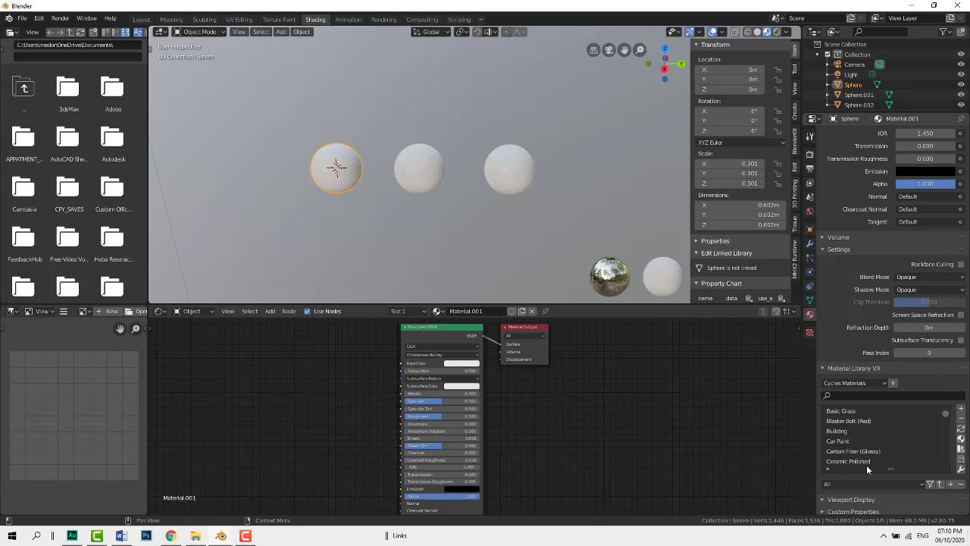
Step: Choose the Wood category for the material library and try to assign it to a material
click(919, 484)
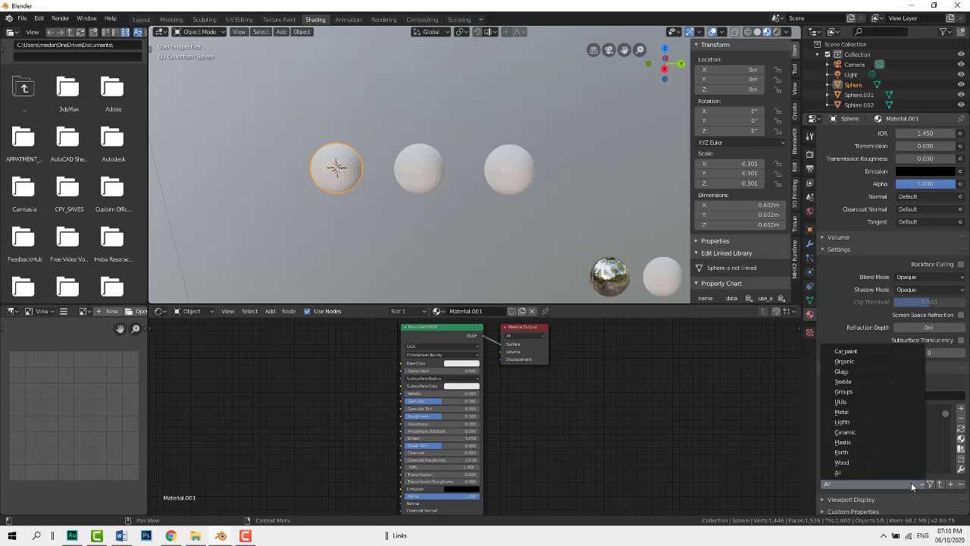
click(843, 462)
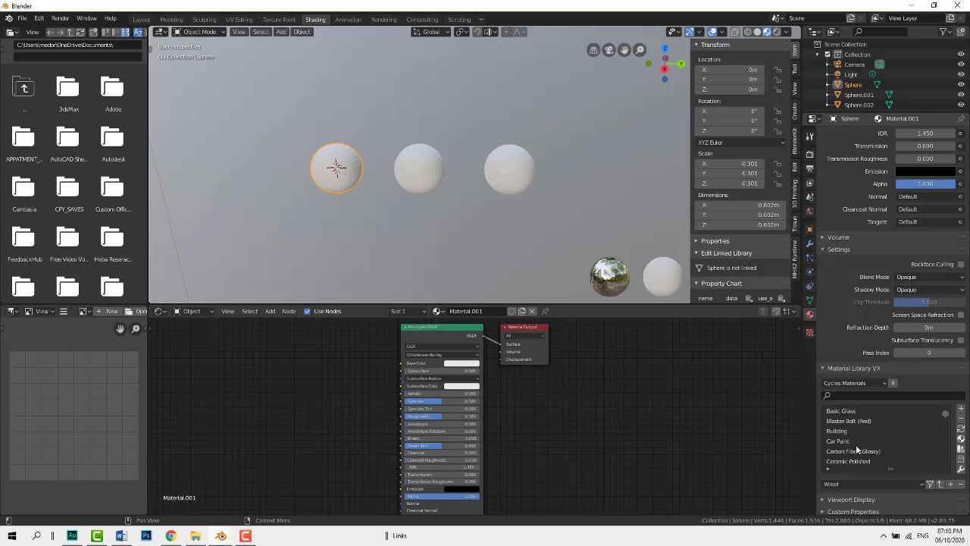
click(941, 484)
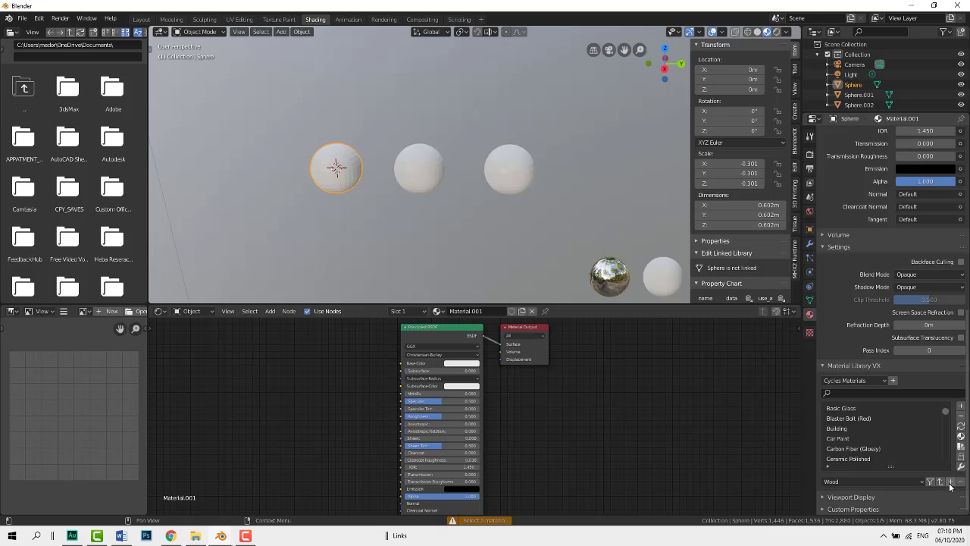
Step: Create a new material library category named "wood"
click(950, 483)
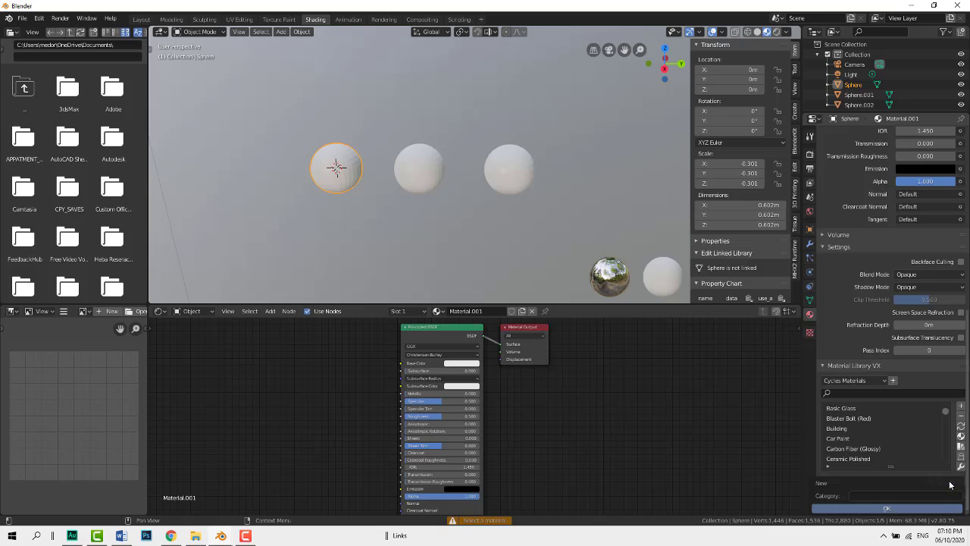
click(883, 494)
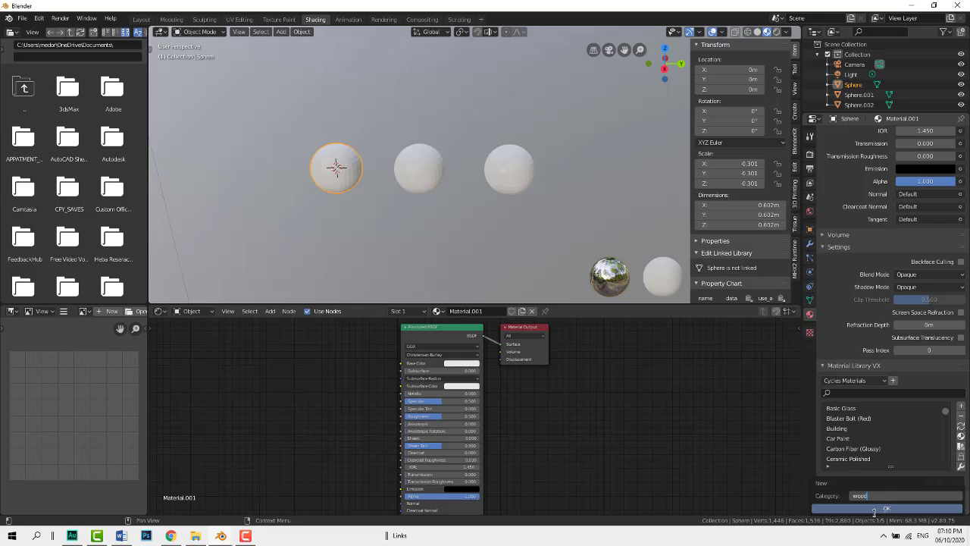
click(881, 509)
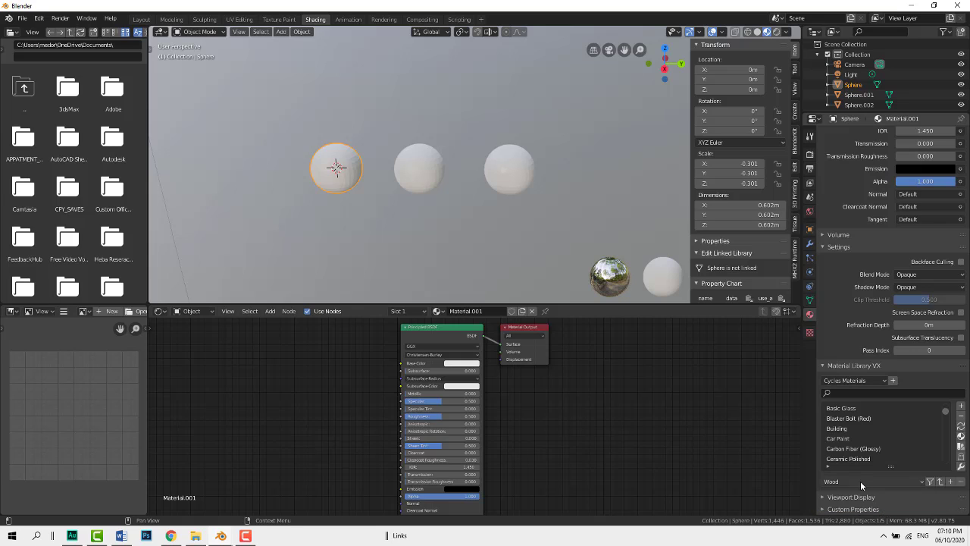
Step: Expand the filter options of the library's material list and select the Iridescent material
click(829, 466)
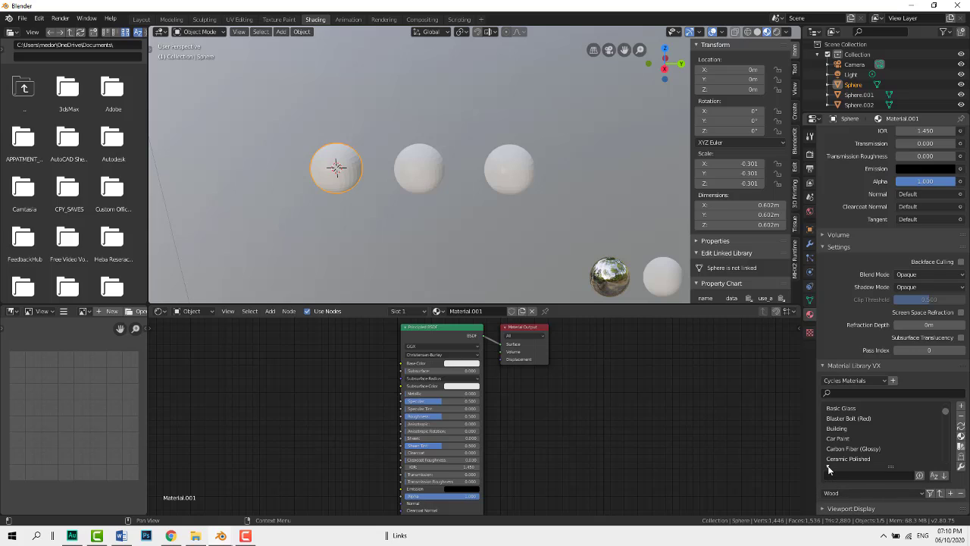
drag(945, 413, 953, 442)
click(849, 421)
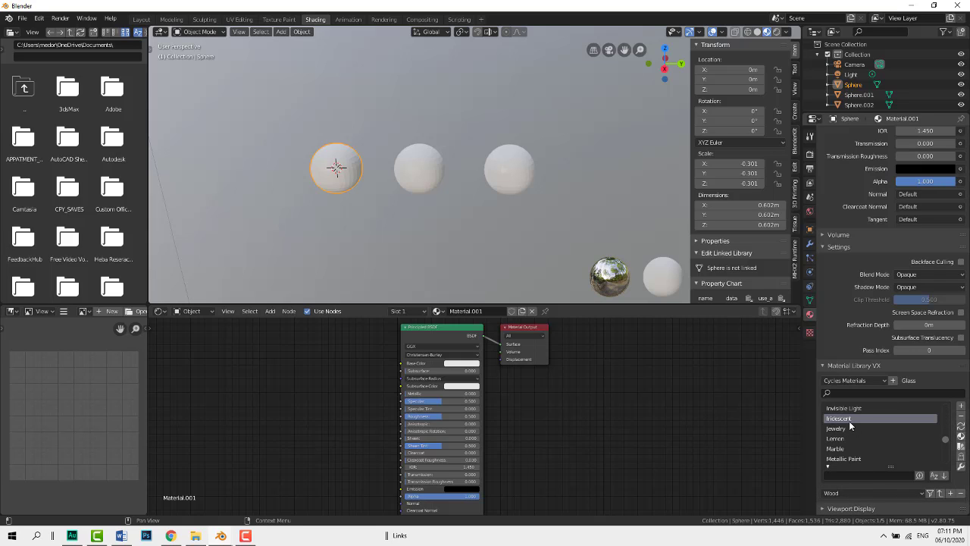
Step: Search the library for "wo", select Floor Wood and apply it to the sphere at the 3D cursor
click(848, 394)
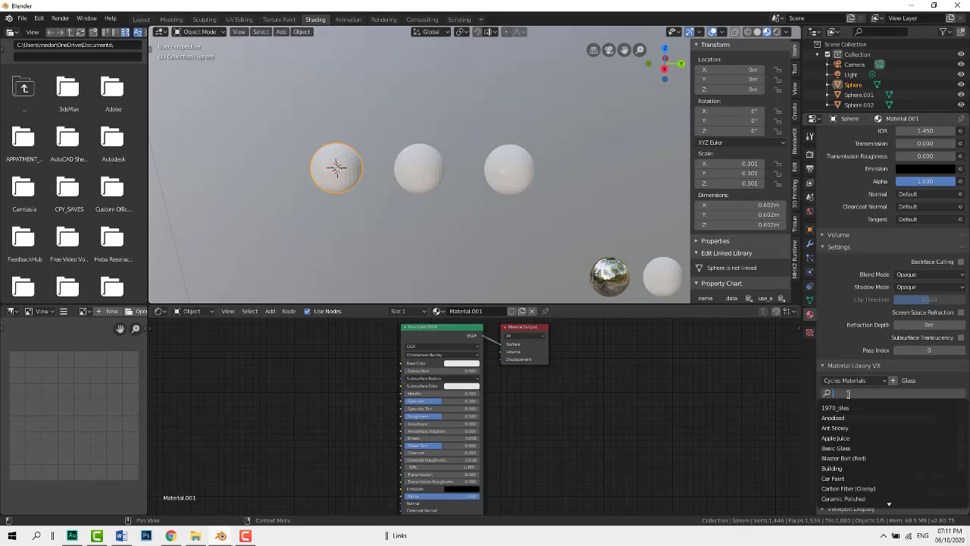
text(wo)
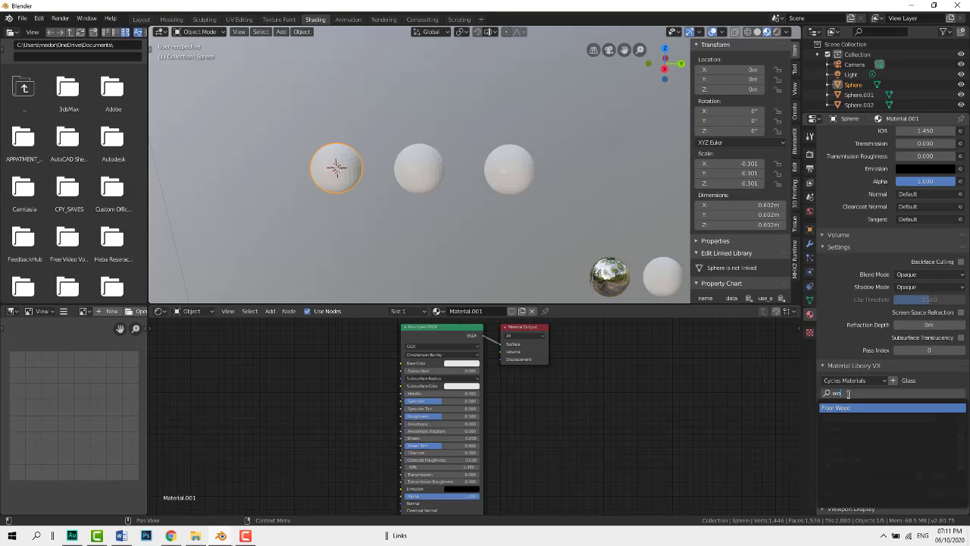
click(861, 407)
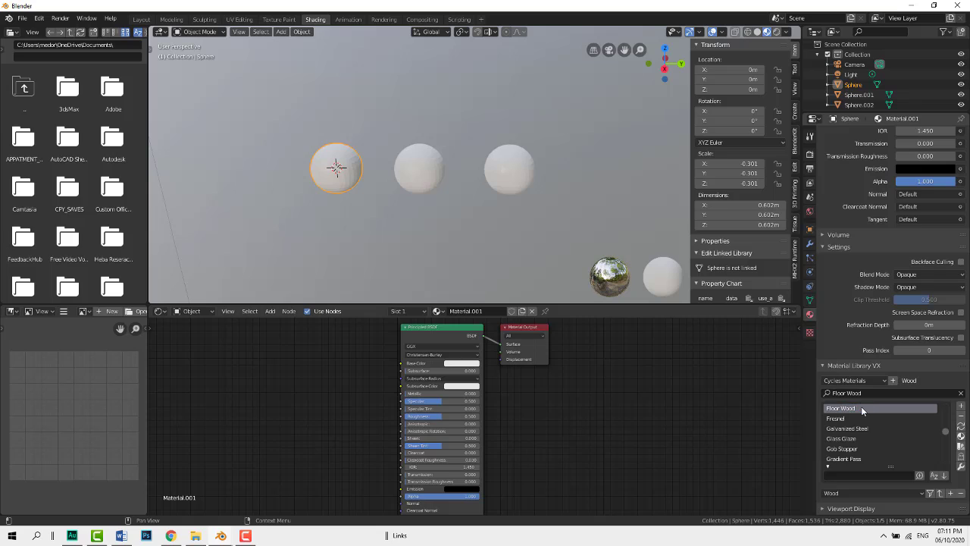
click(961, 439)
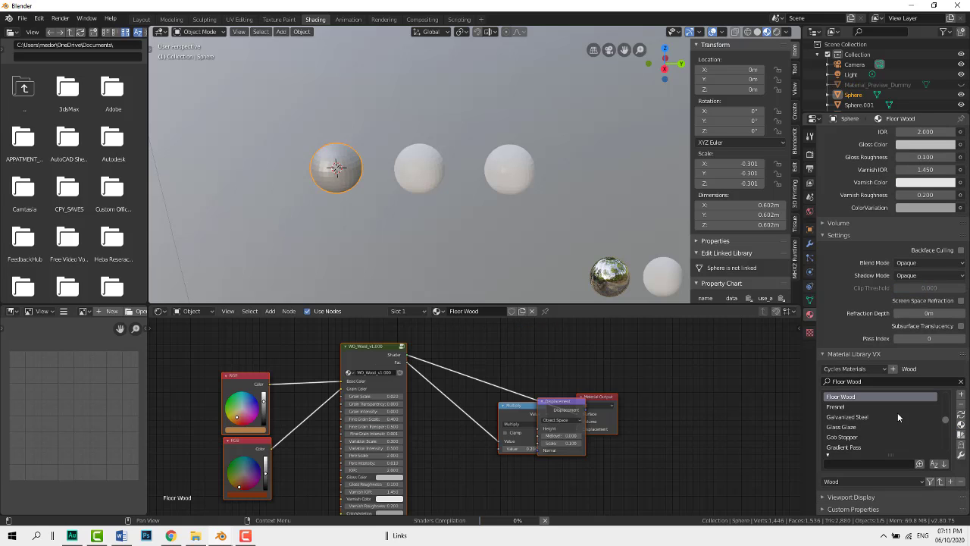
scroll(871, 197, up, 6)
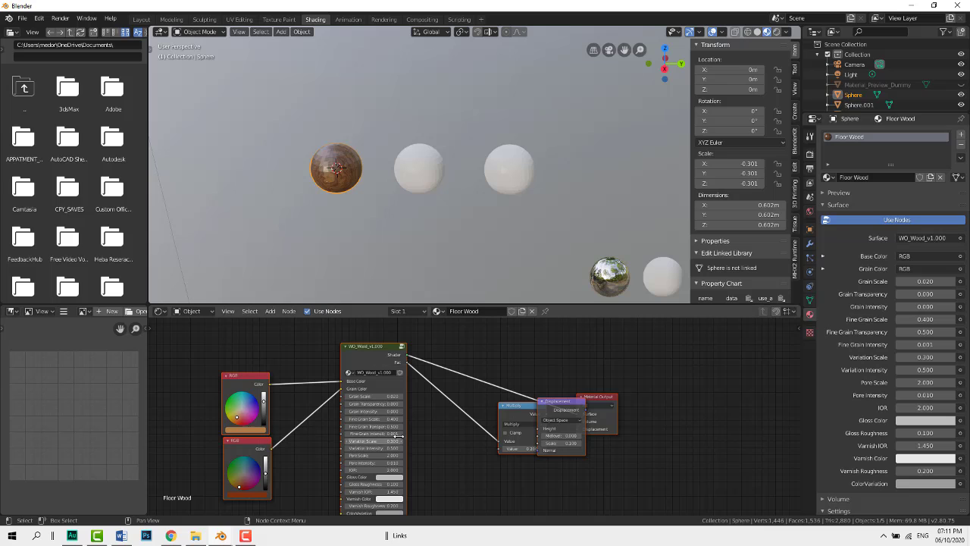
Step: Add a new material to the middle sphere and apply the library's Jewelry material to it
click(411, 165)
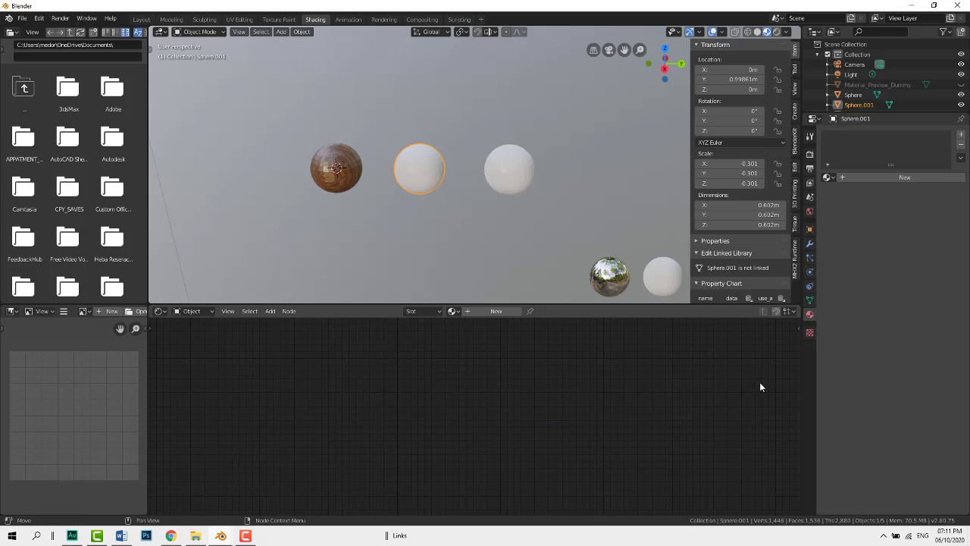
click(905, 177)
scroll(826, 440, down, 10)
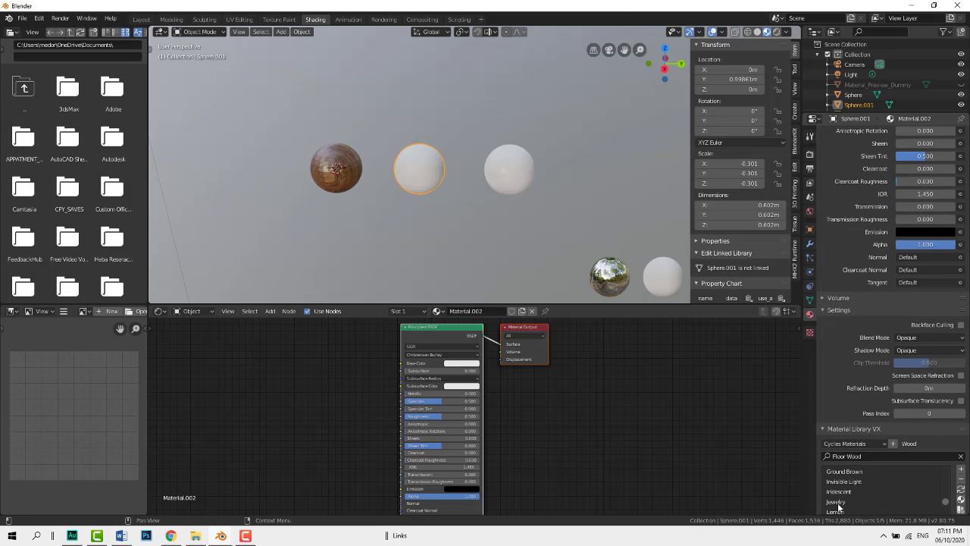
click(838, 503)
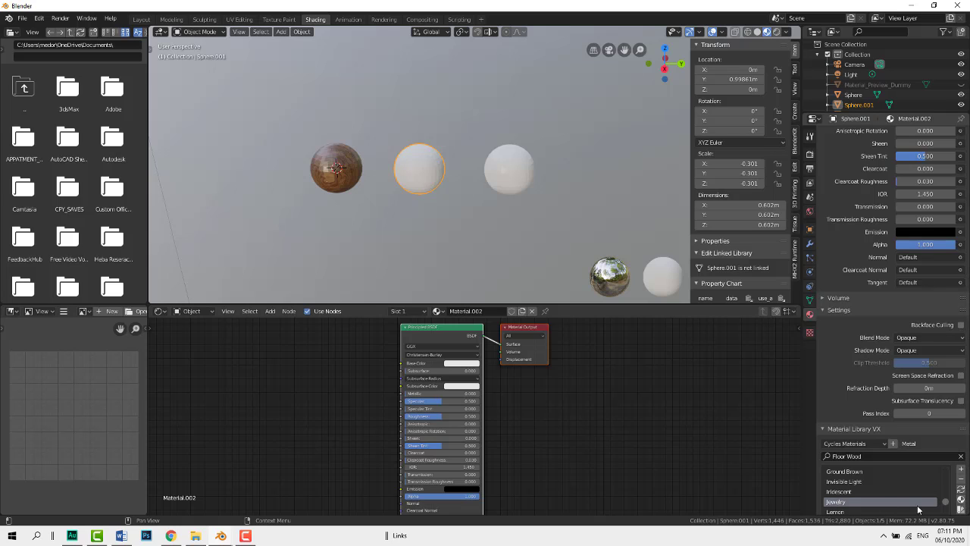
click(960, 501)
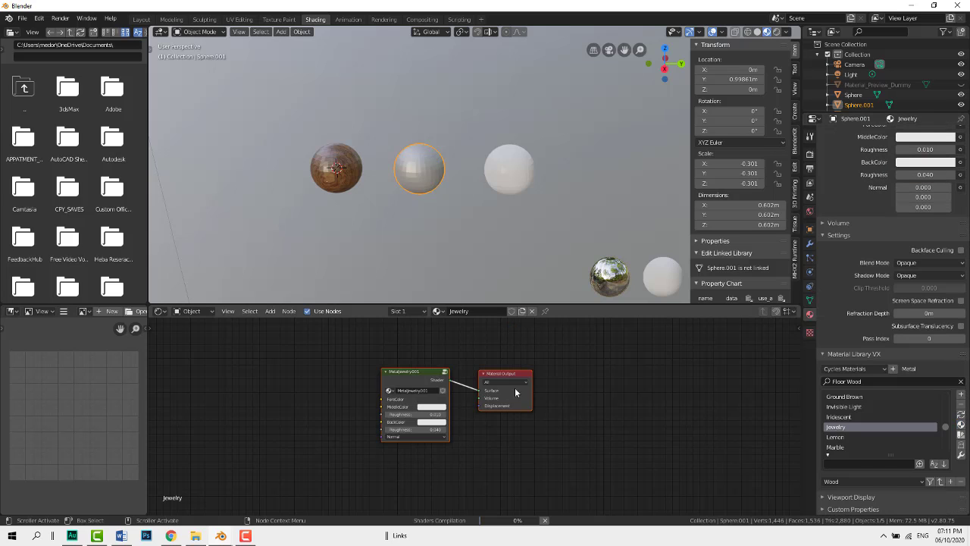
Step: Add a new material to the third, white sphere and apply the library's Lemon material to it
scroll(482, 182, up, 3)
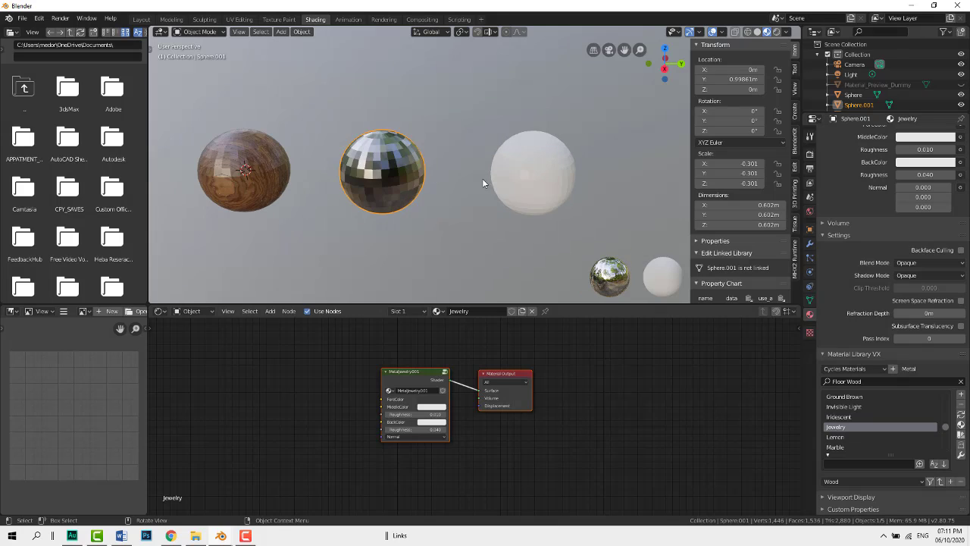
click(537, 180)
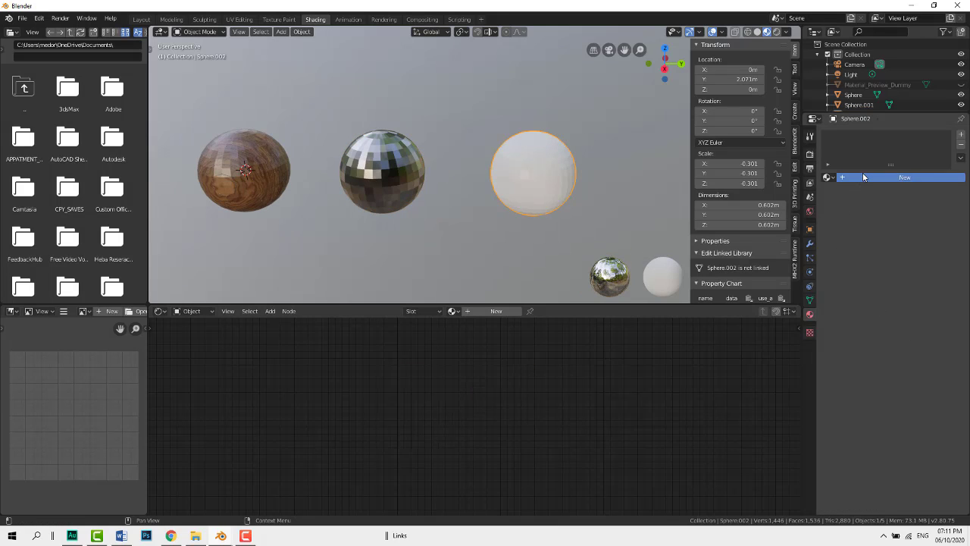
click(904, 177)
scroll(876, 447, down, 3)
scroll(870, 465, down, 5)
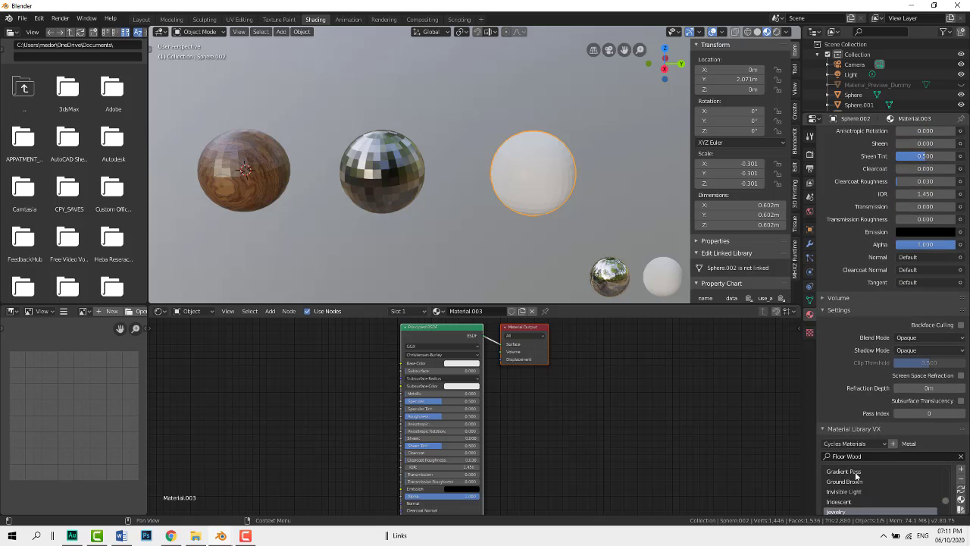
scroll(844, 491, up, 2)
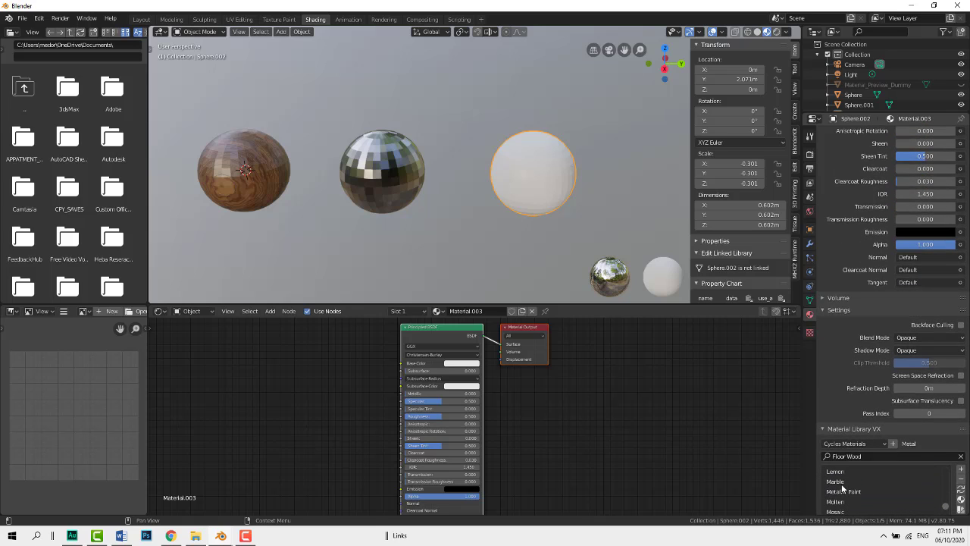
click(837, 472)
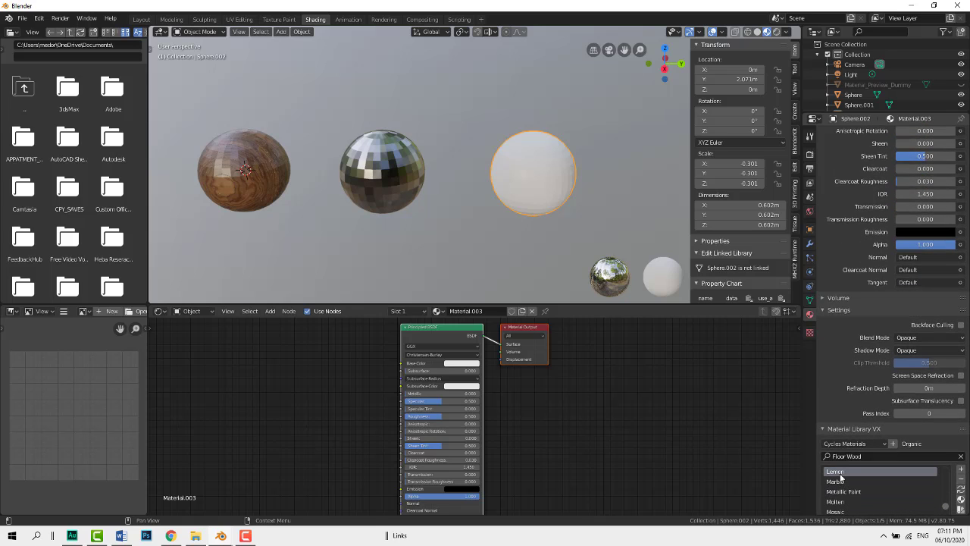
click(961, 501)
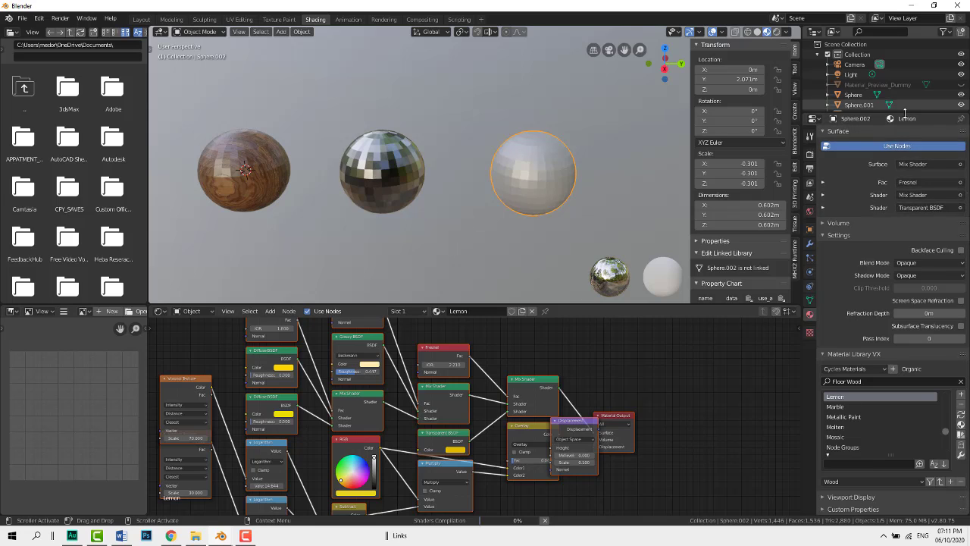
scroll(895, 175, up, 3)
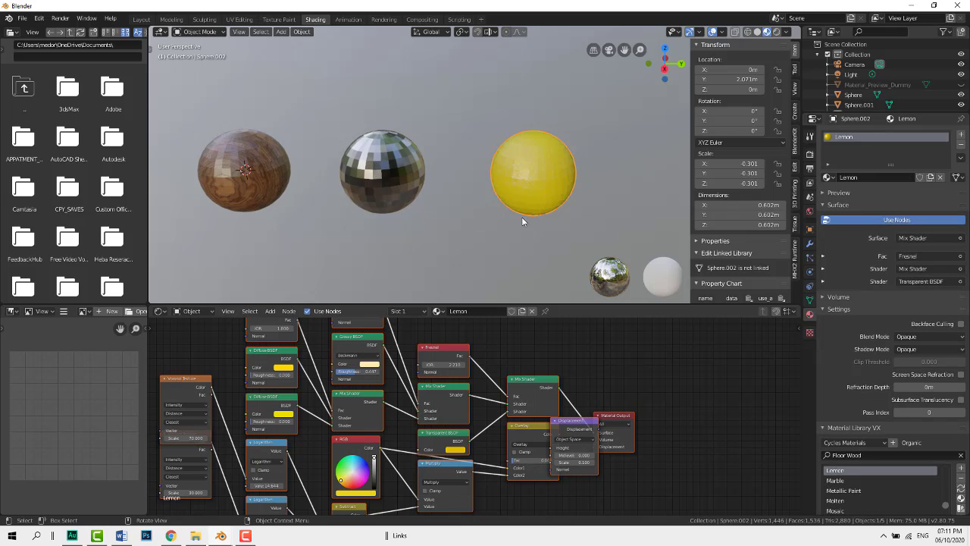
Step: Switch the 3D viewport to rendered shading and inspect the materials on the three spheres up close
scroll(521, 217, down, 2)
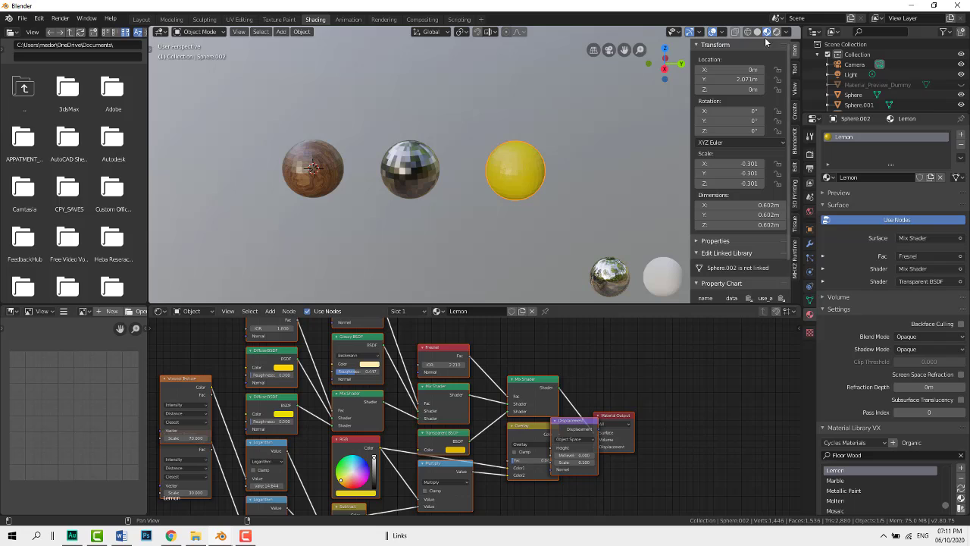
key(z)
scroll(500, 172, up, 2)
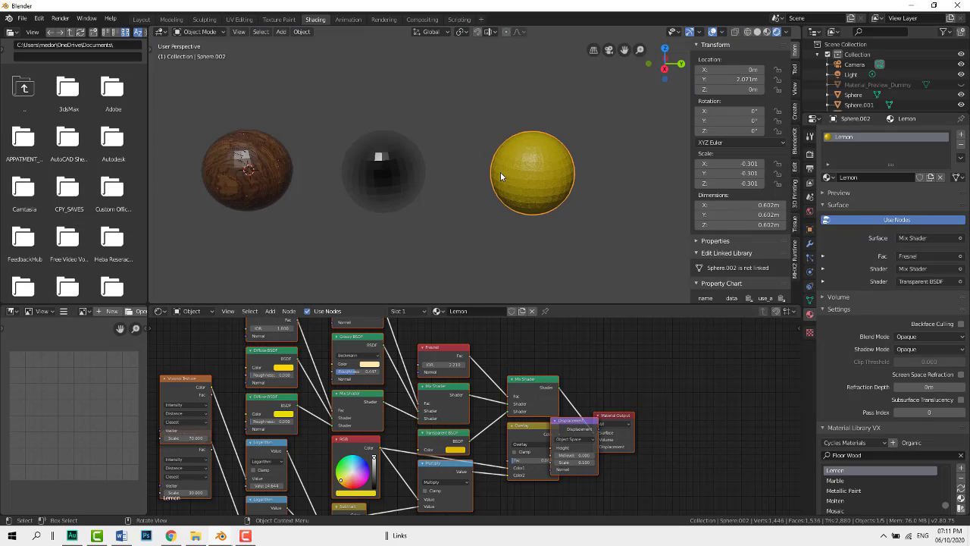
scroll(449, 235, up, 5)
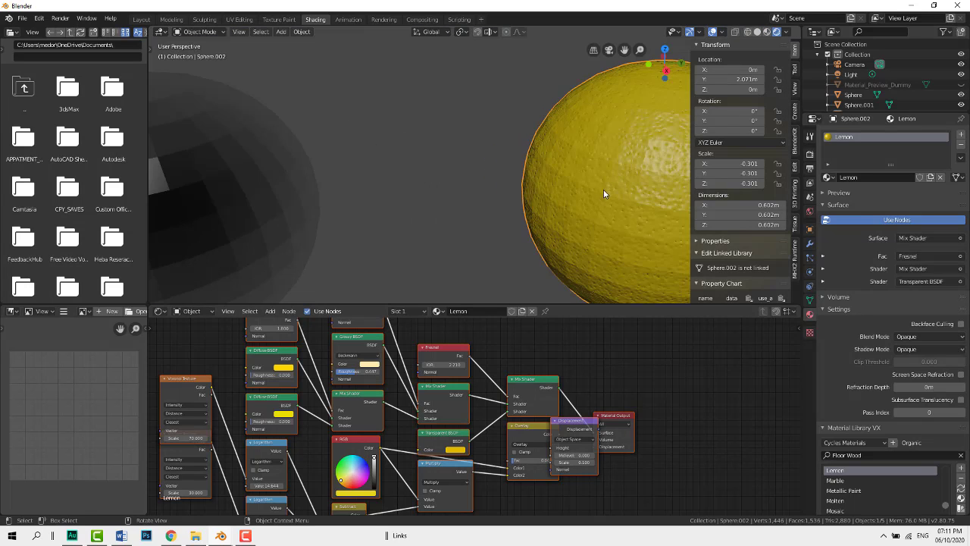
scroll(503, 172, down, 6)
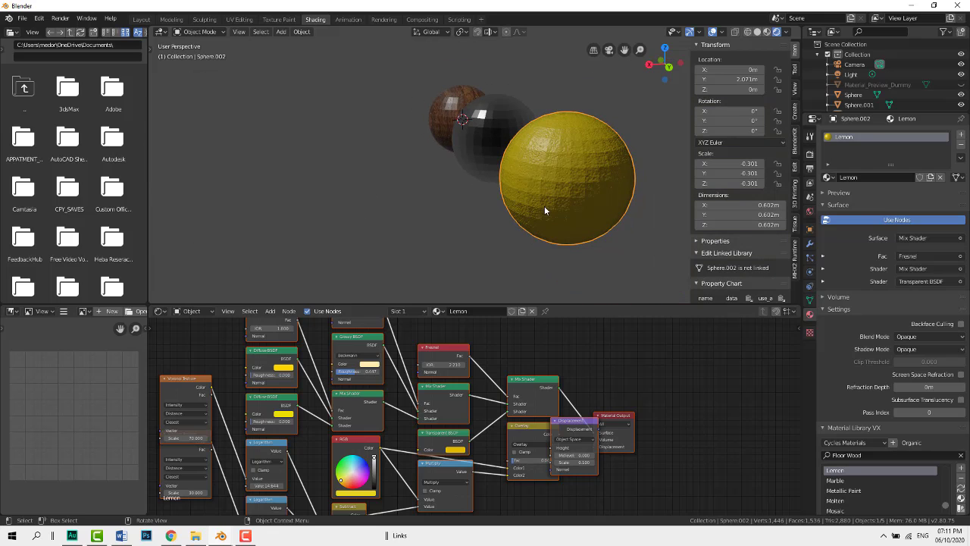
middle_drag(601, 211, 633, 204)
scroll(633, 204, down, 3)
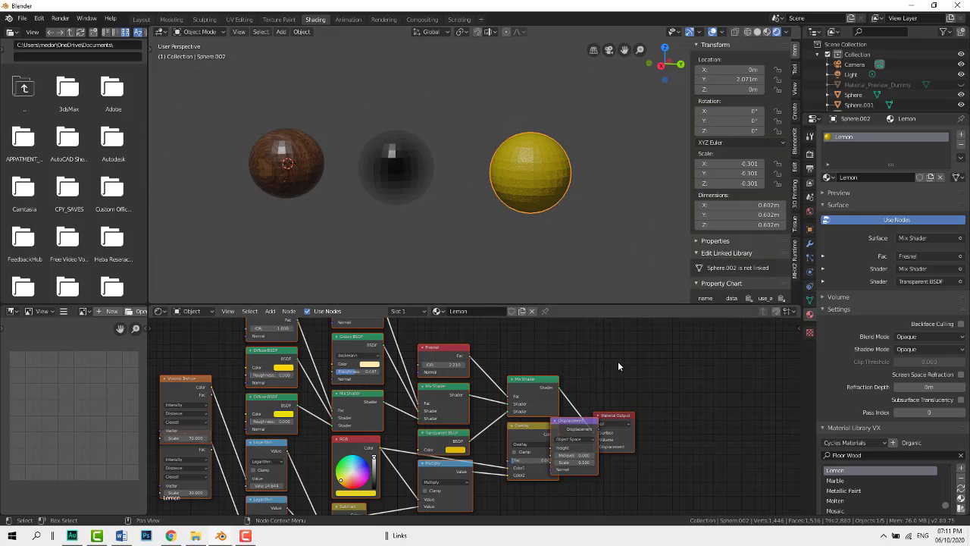
Step: Examine the Lemon material's full node network, leaving its nodes and the yellow sphere deselected
scroll(614, 363, down, 2)
scroll(520, 351, down, 2)
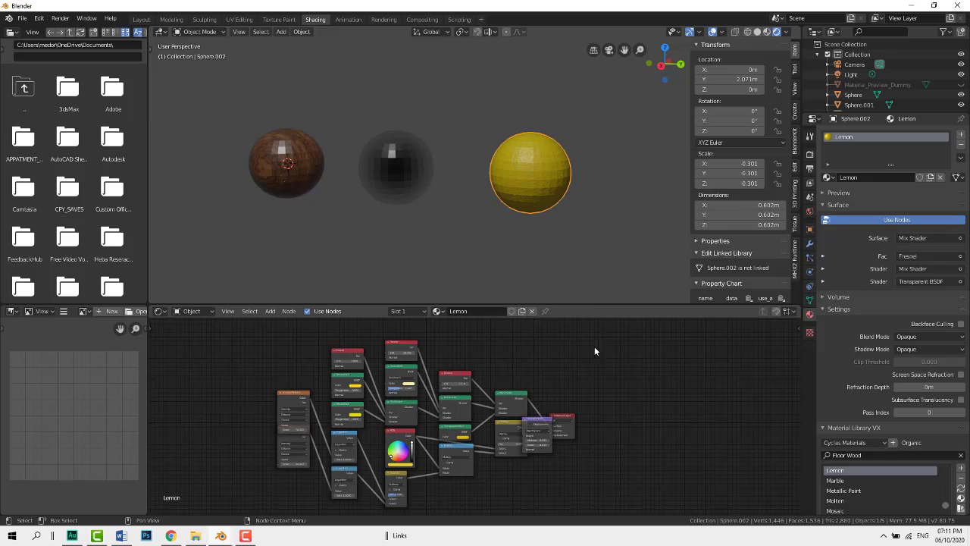
drag(604, 341, 245, 486)
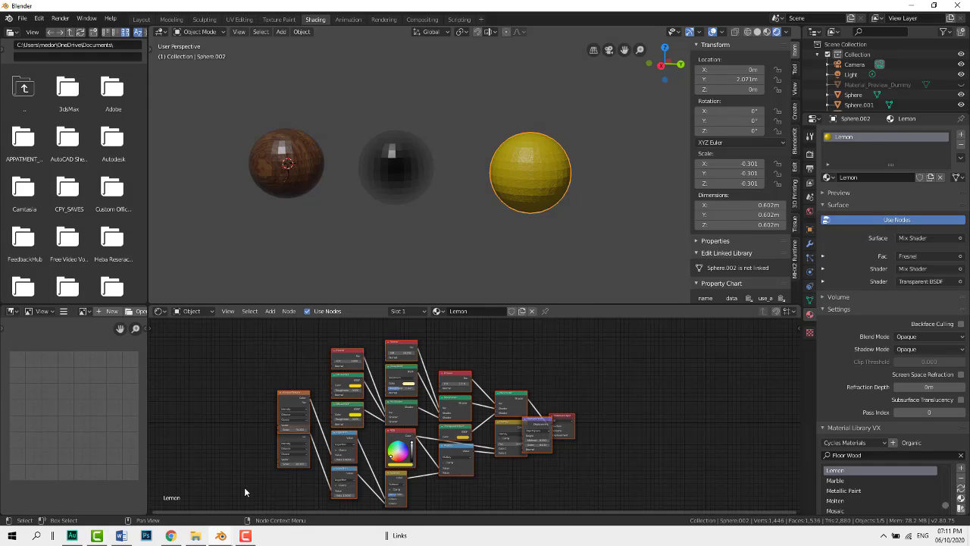
click(518, 366)
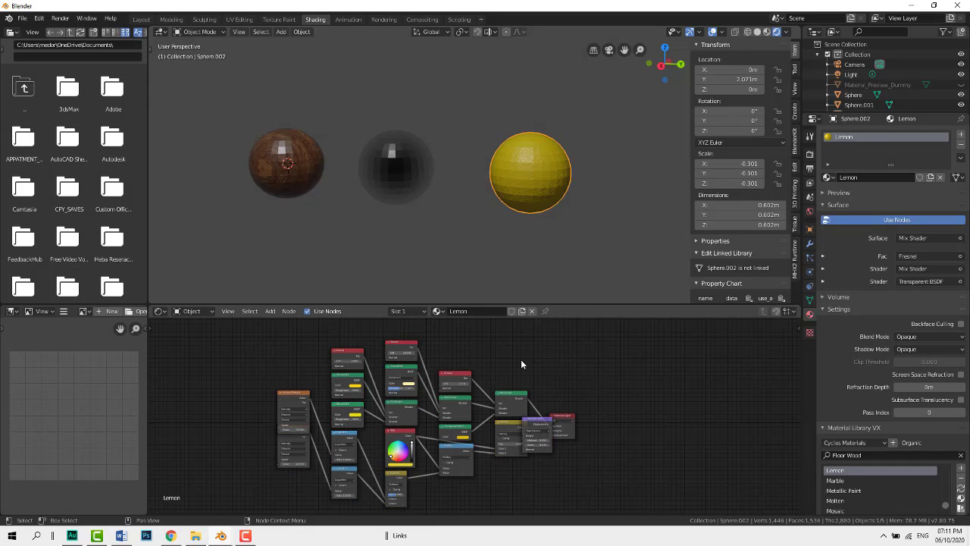
click(448, 242)
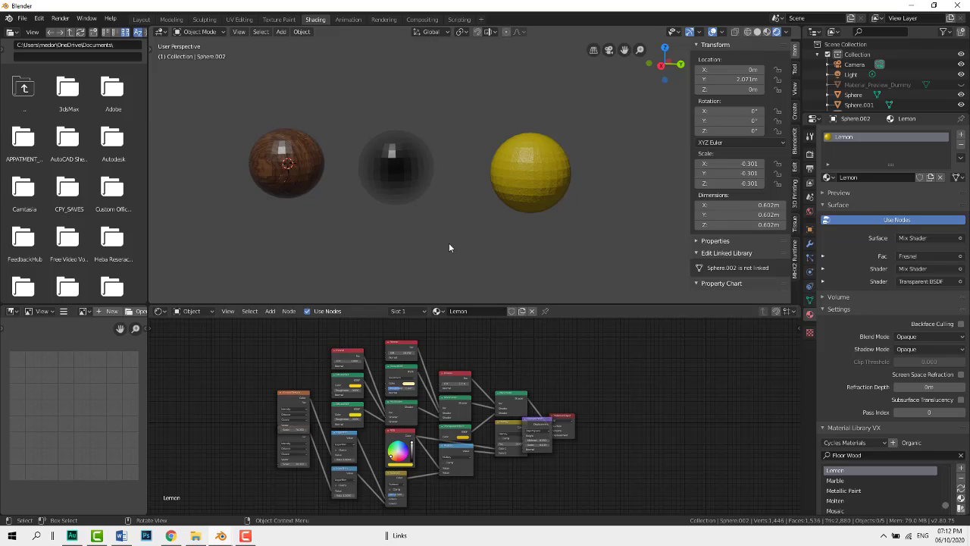
scroll(443, 376, up, 1)
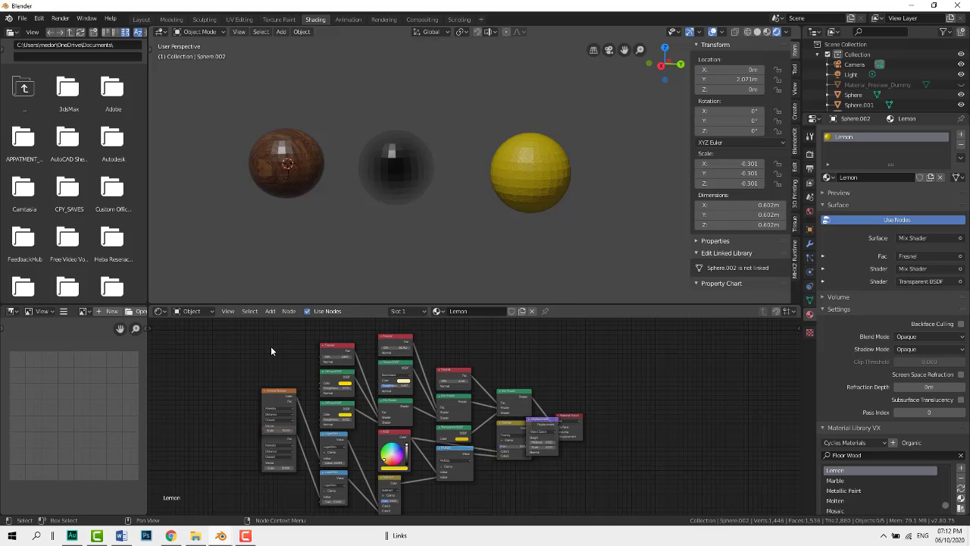
shift+scroll(284, 356, down, 1)
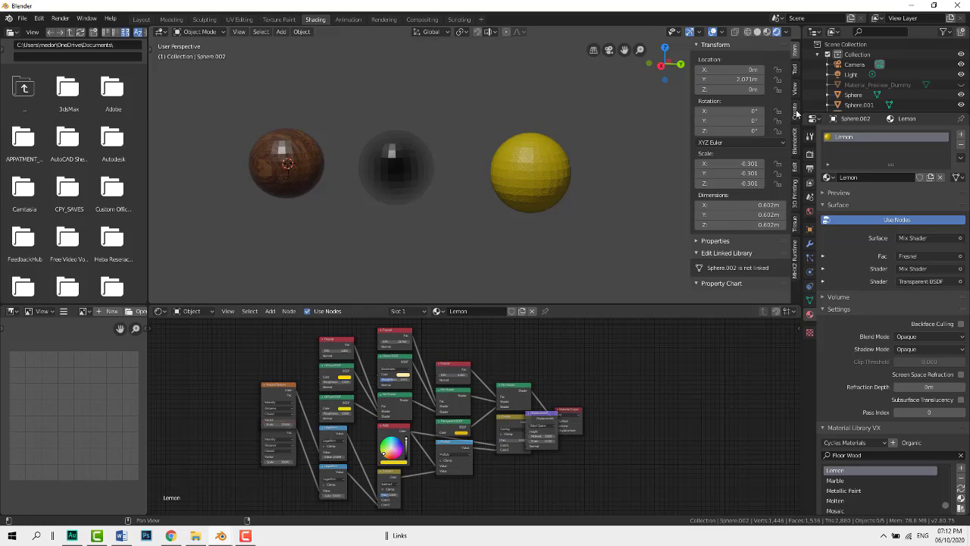
Step: Open the BlenderKit add-on's material search and show its asset bar
click(797, 199)
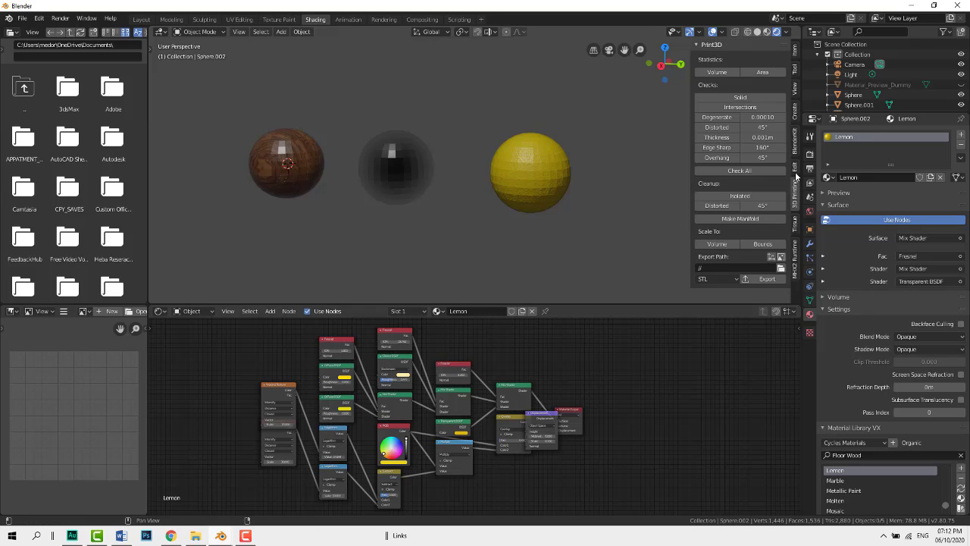
click(796, 144)
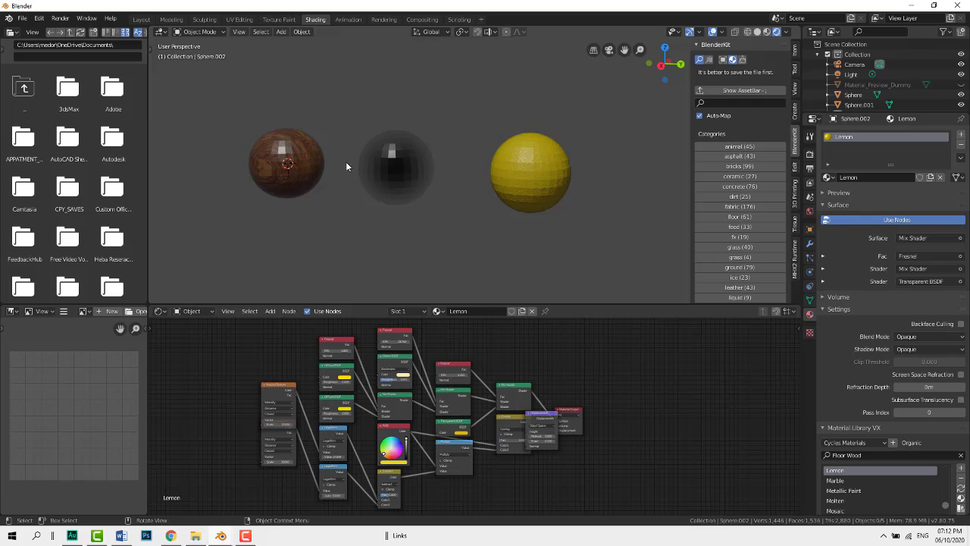
key(semicolon)
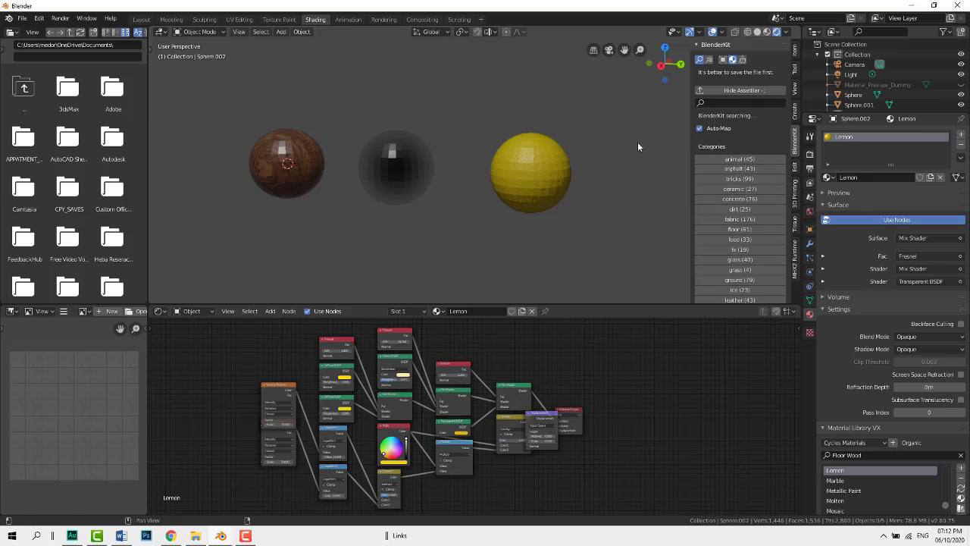